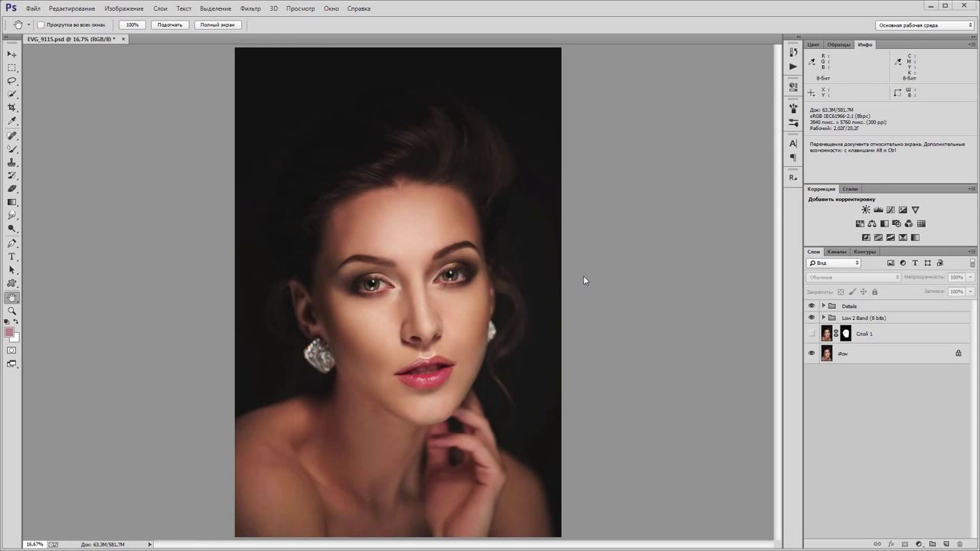
- Inspect the Details group, view Retouch Panel's Tools, and show the Frequency Separation All Recipes actions
click(825, 307)
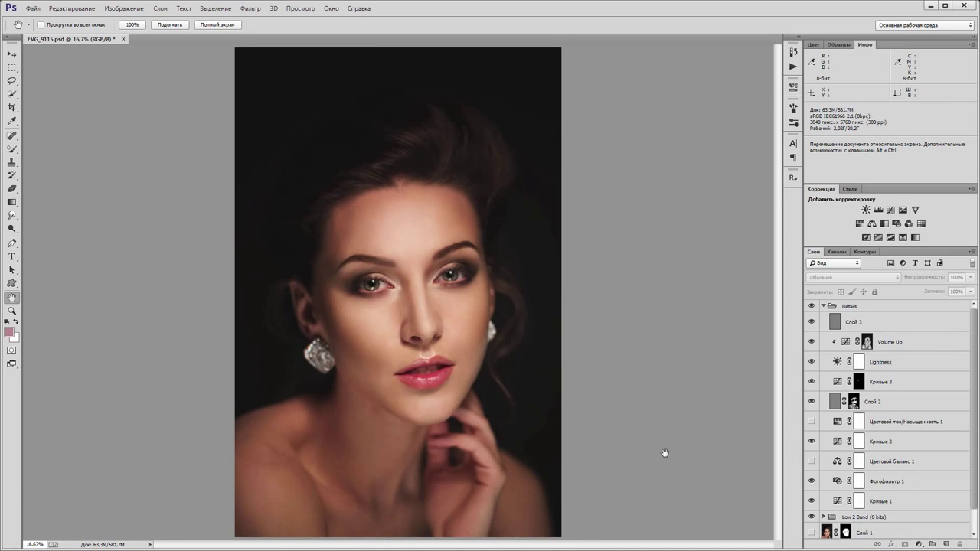
click(824, 306)
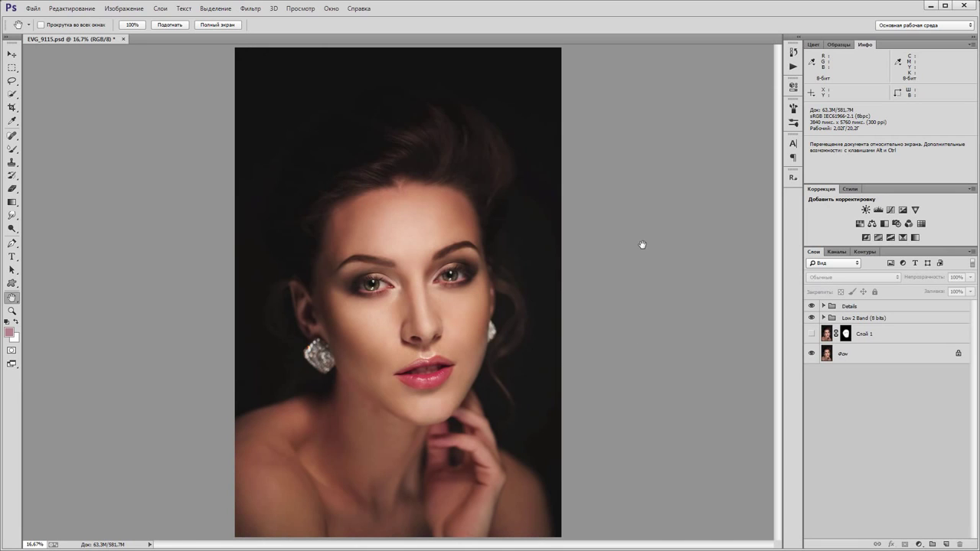
click(793, 181)
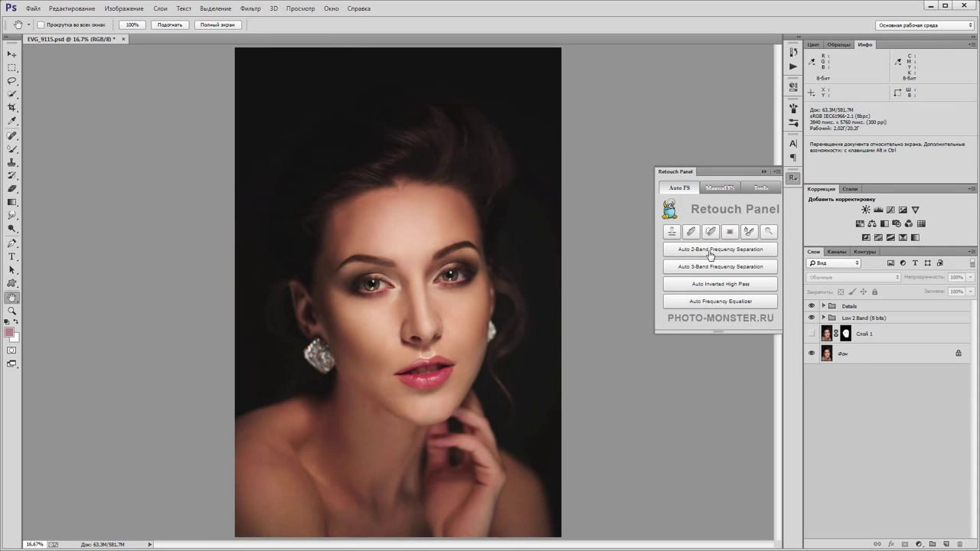
click(760, 190)
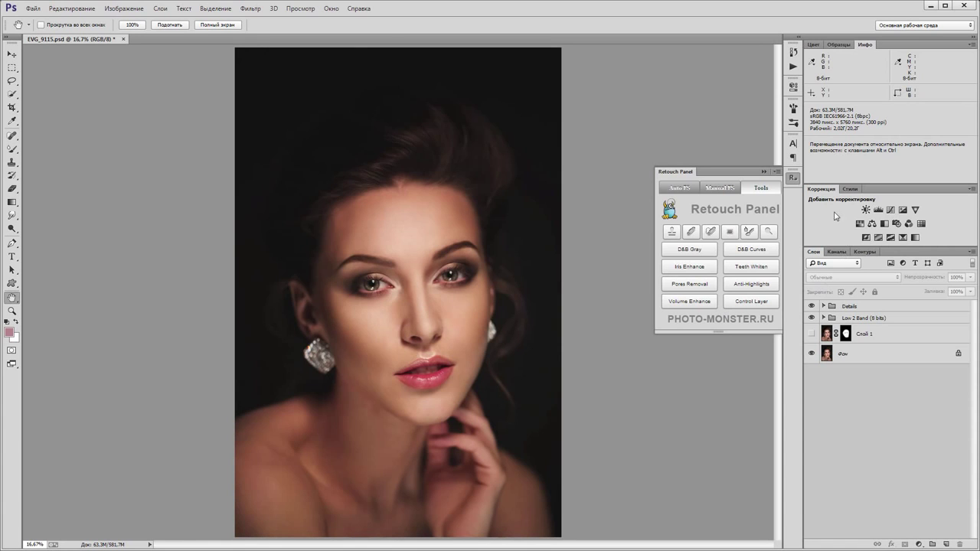
click(792, 68)
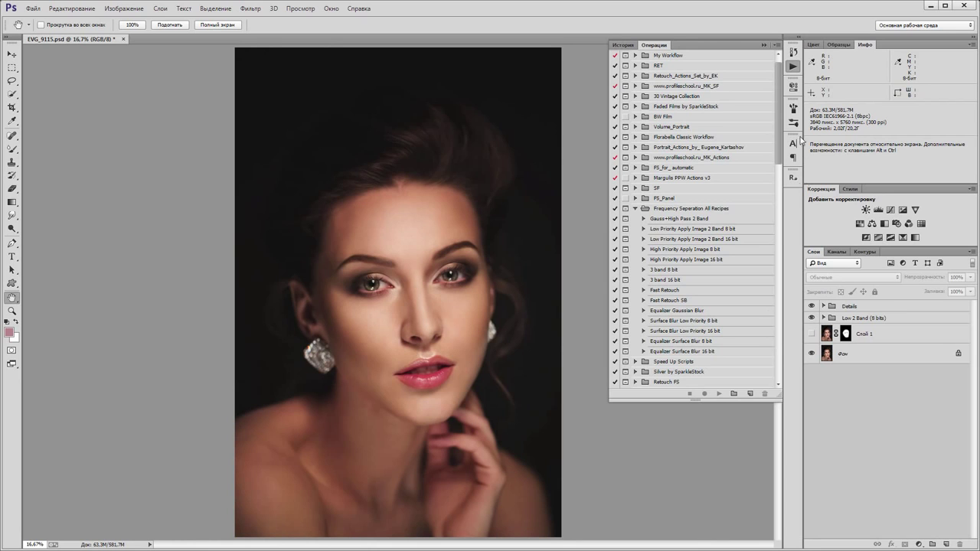
- Close the actions list and reopen Retouch Panel on its Auto FS options (2-Band, 3-Band, Equalizer)
click(763, 46)
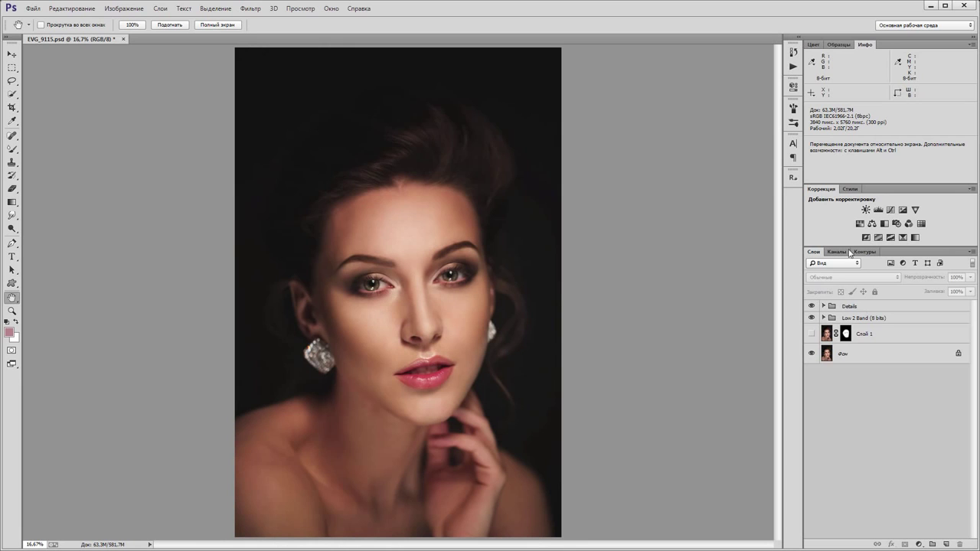
click(794, 178)
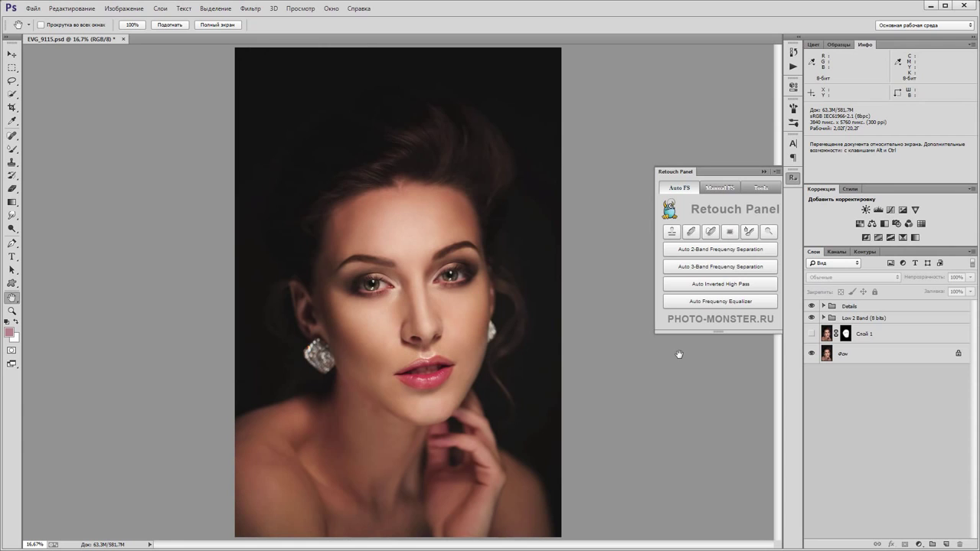
- With Details selected, marquee the face and run Auto 2-Band Frequency Separation to build the Low 2 Band group
click(876, 307)
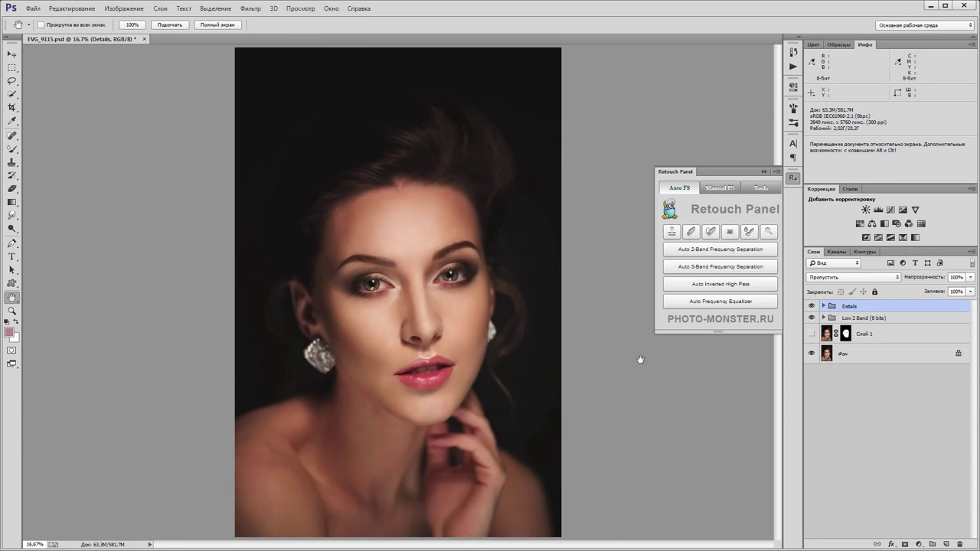
click(13, 70)
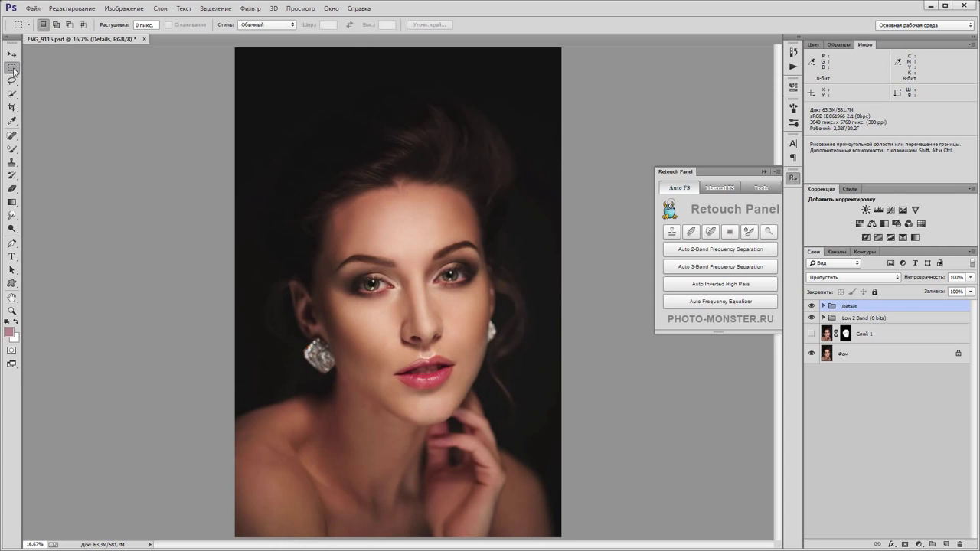
drag(345, 181, 490, 424)
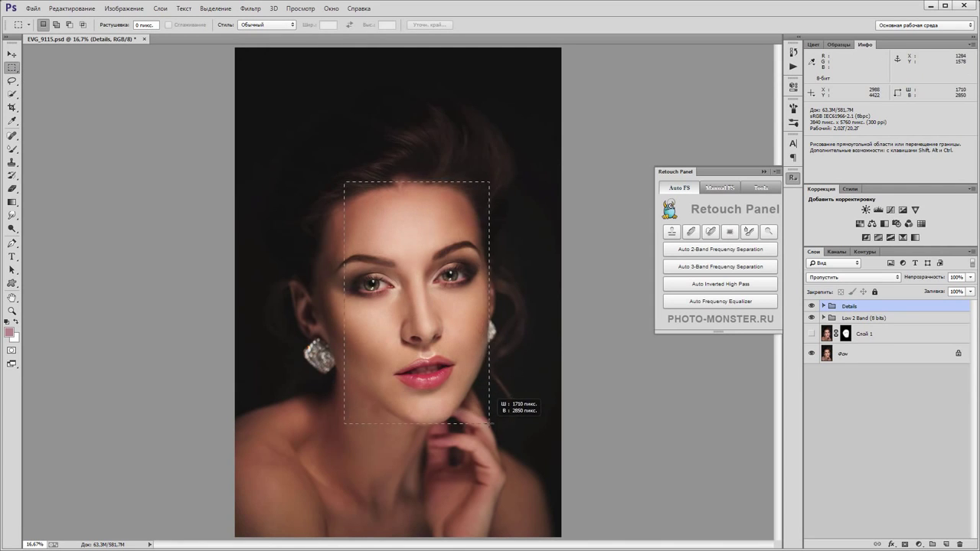
click(714, 256)
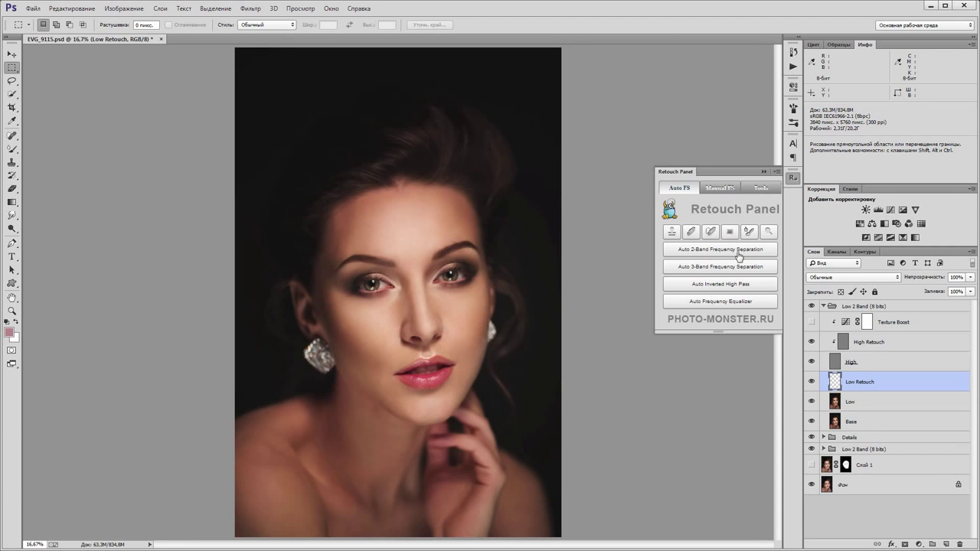
click(848, 308)
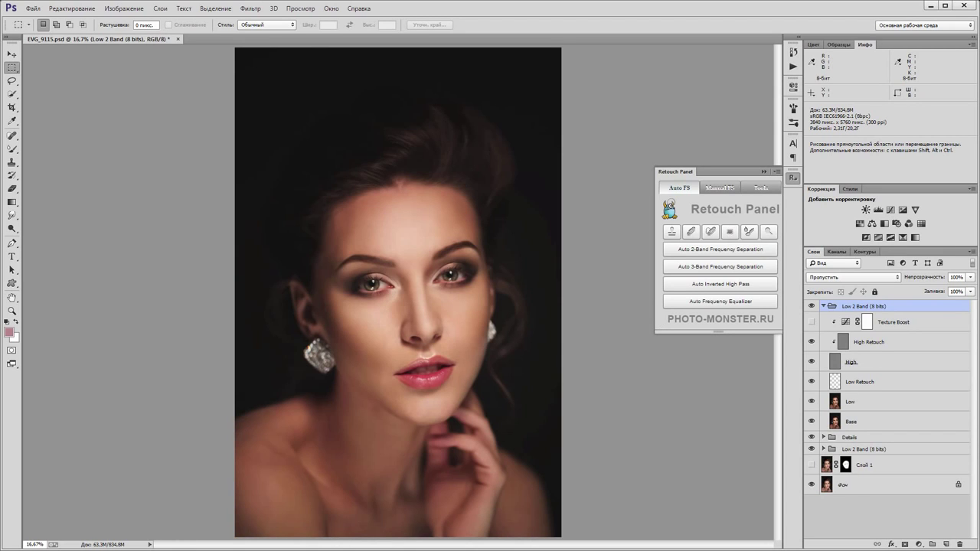
- Browse Retouch Panel's Manual FS options, then show Tools listing D&B Gray, Iris Enhance and Teeth Whiten
click(729, 187)
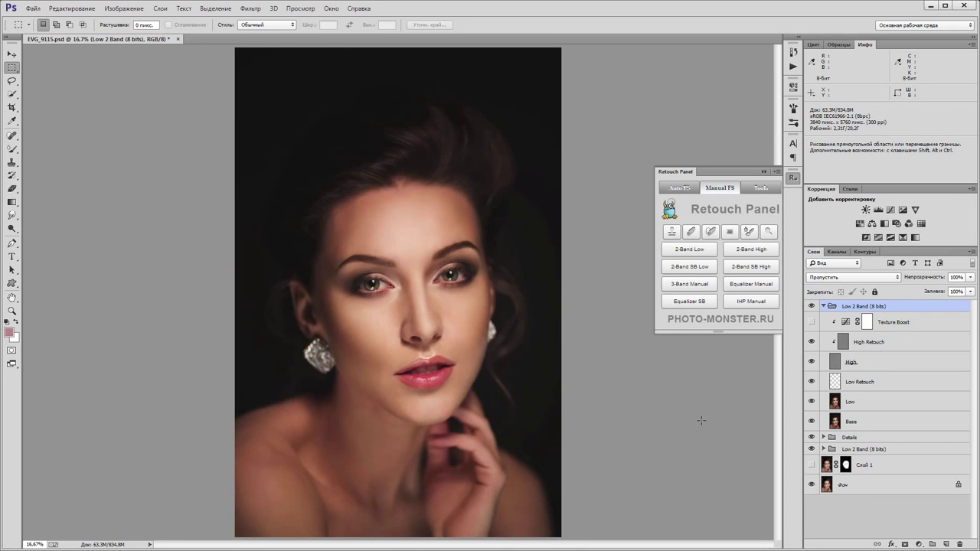
click(764, 190)
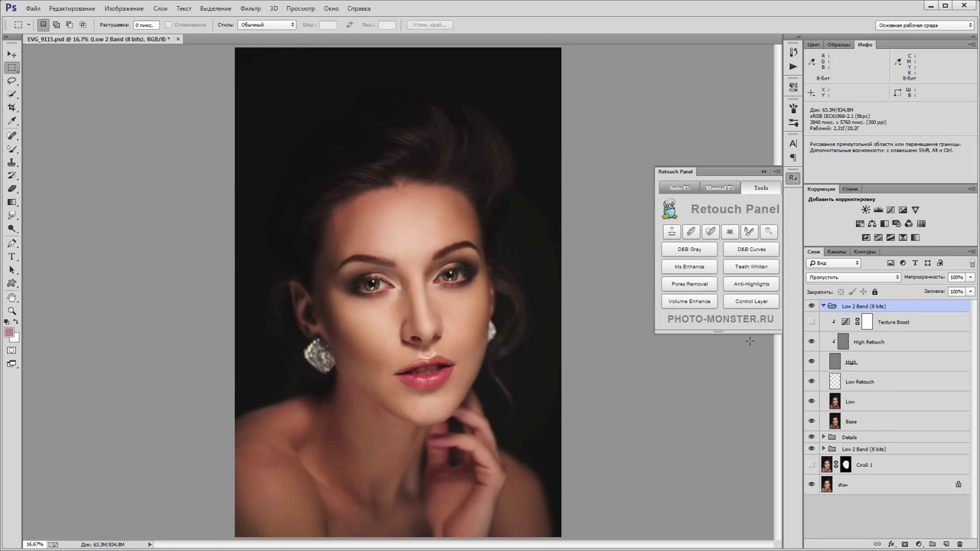